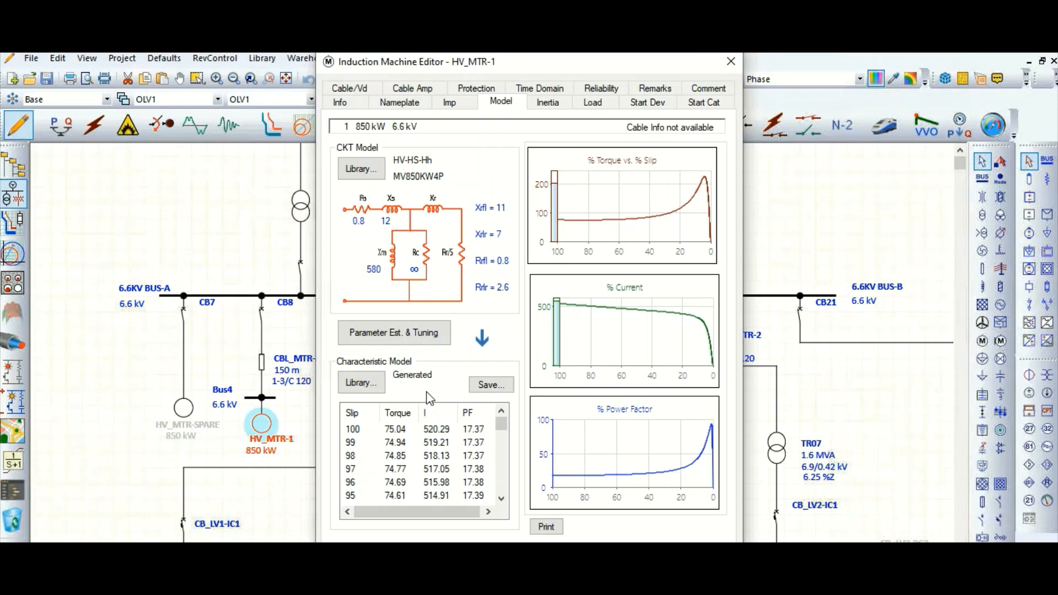
Set HV_MTR-1's circuit model to None and review its Nameplate and Imp pages.
{"action": "left_click", "coordinate": [364, 169]}
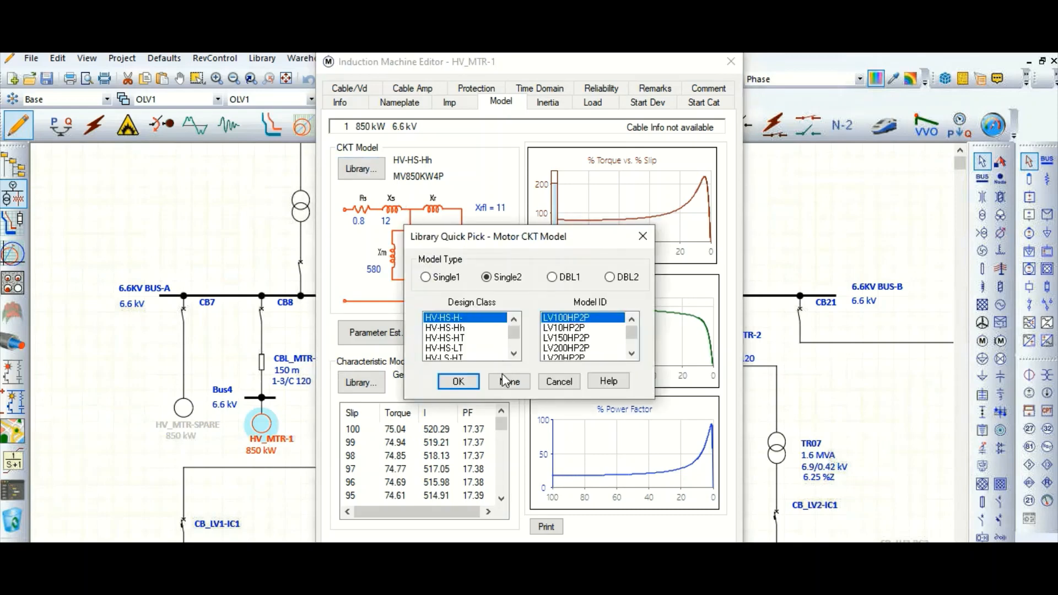
{"action": "left_click", "coordinate": [503, 377]}
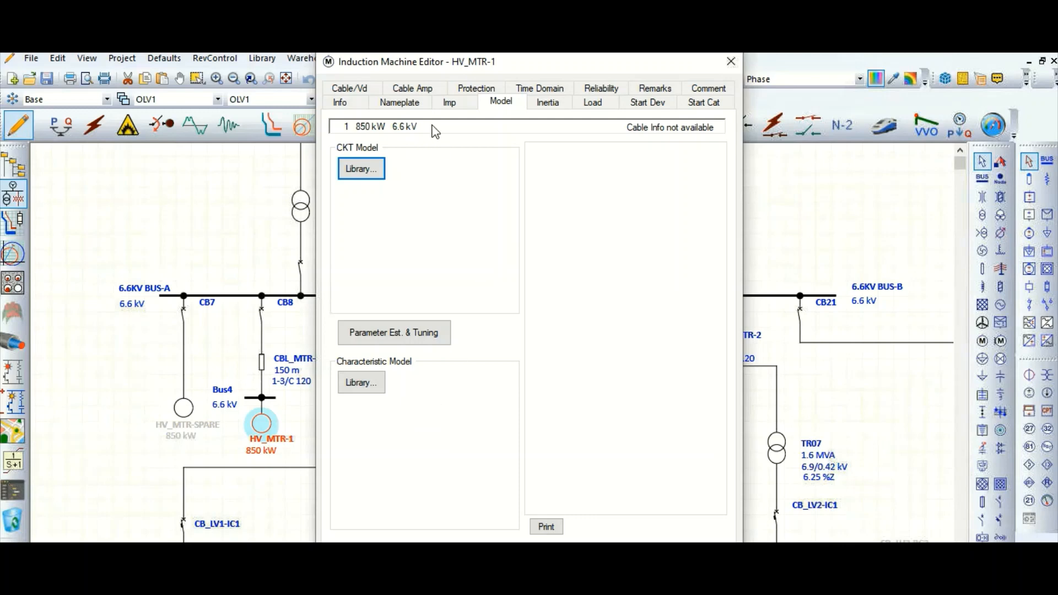
{"action": "left_click", "coordinate": [412, 105]}
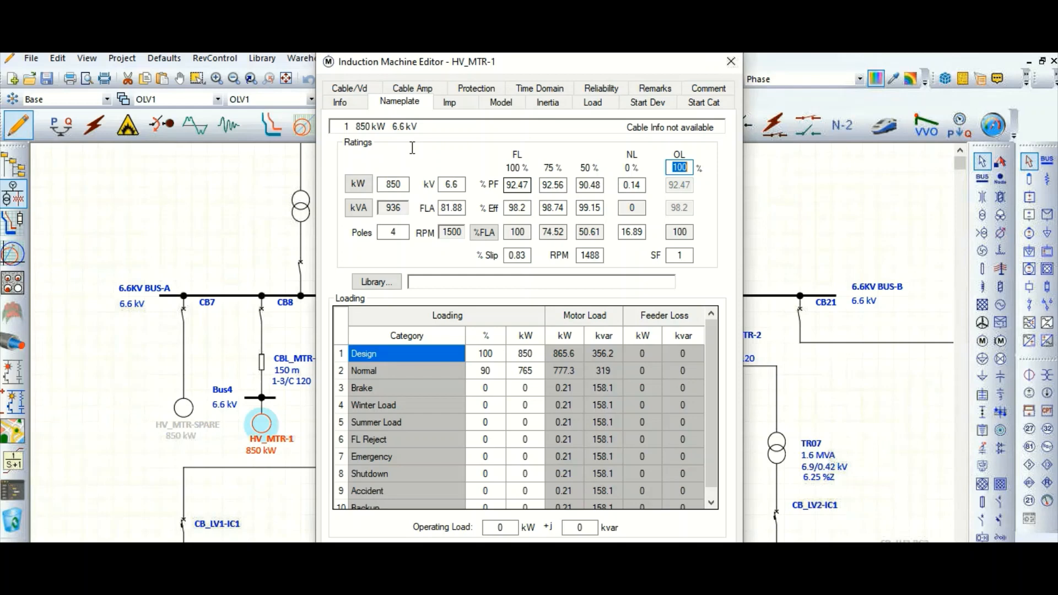
{"action": "left_click", "coordinate": [449, 105]}
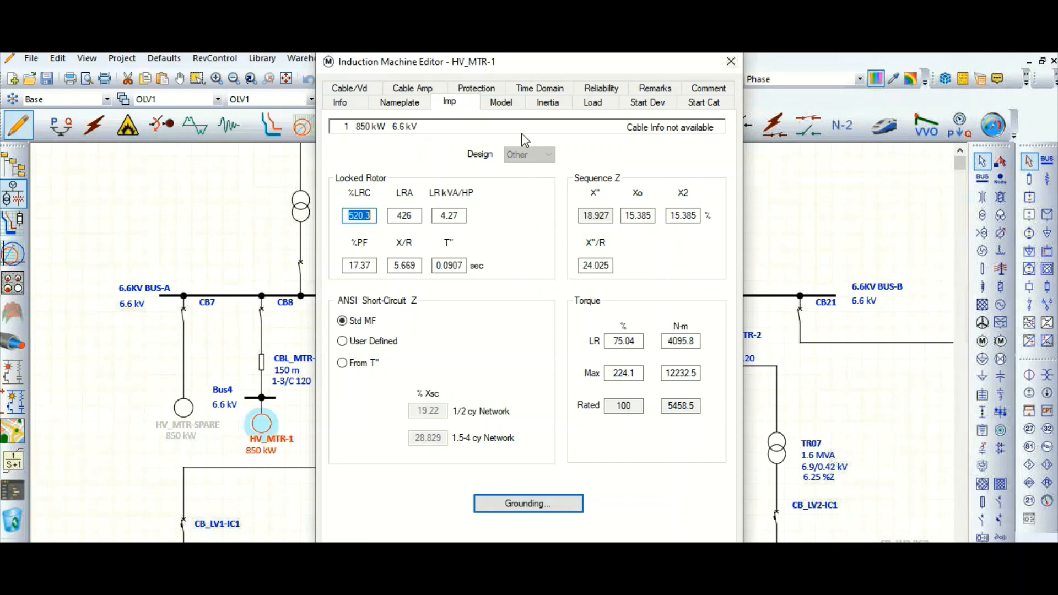
{"action": "left_click", "coordinate": [510, 106]}
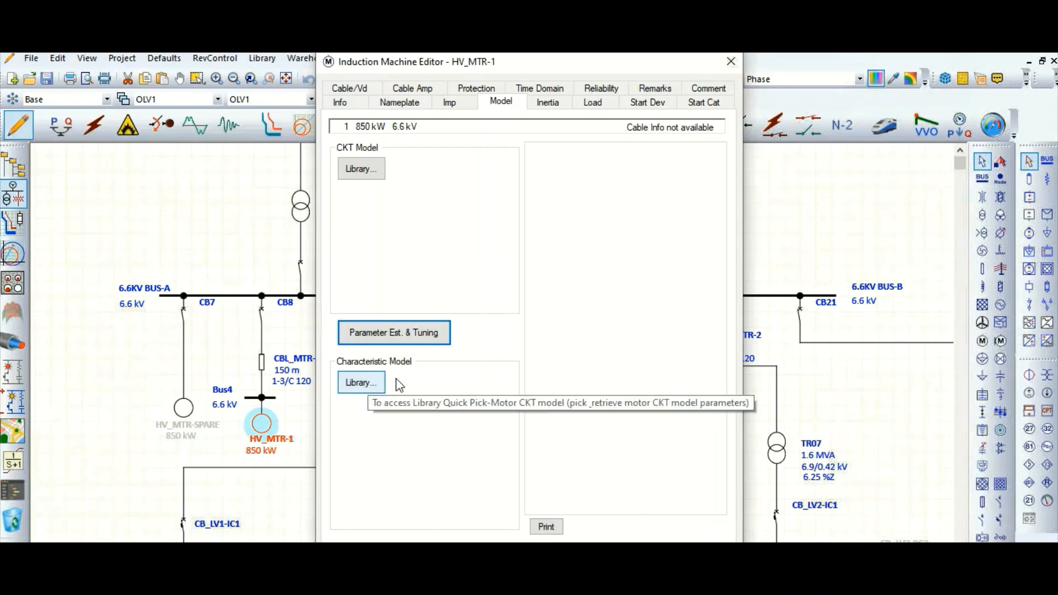
Pick characteristic model MV1000HP2P from the HV-HS-LT design class for HV_MTR-1.
{"action": "left_click", "coordinate": [372, 388]}
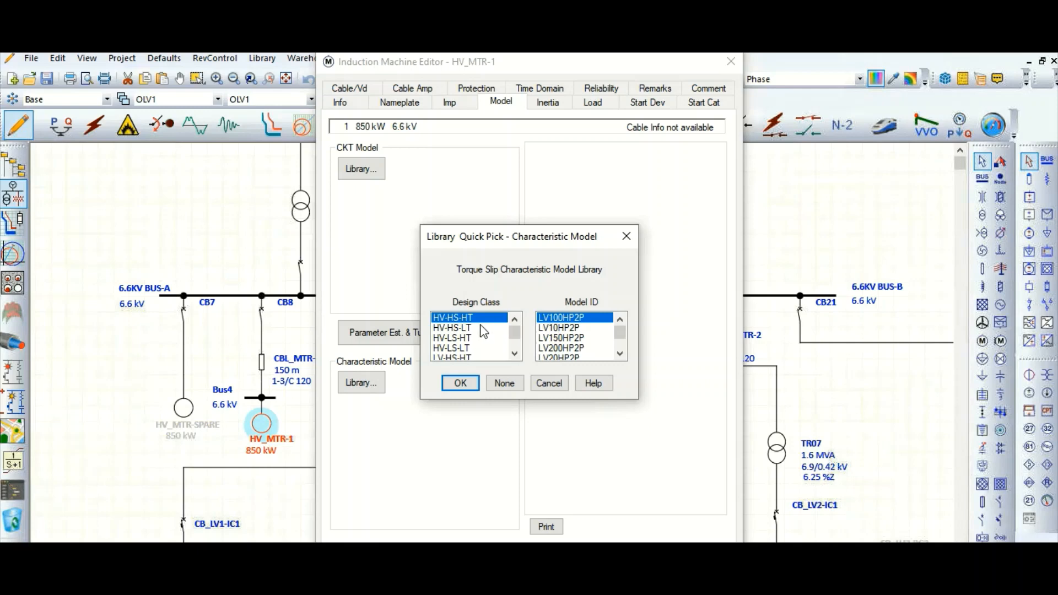
{"action": "left_click", "coordinate": [456, 328]}
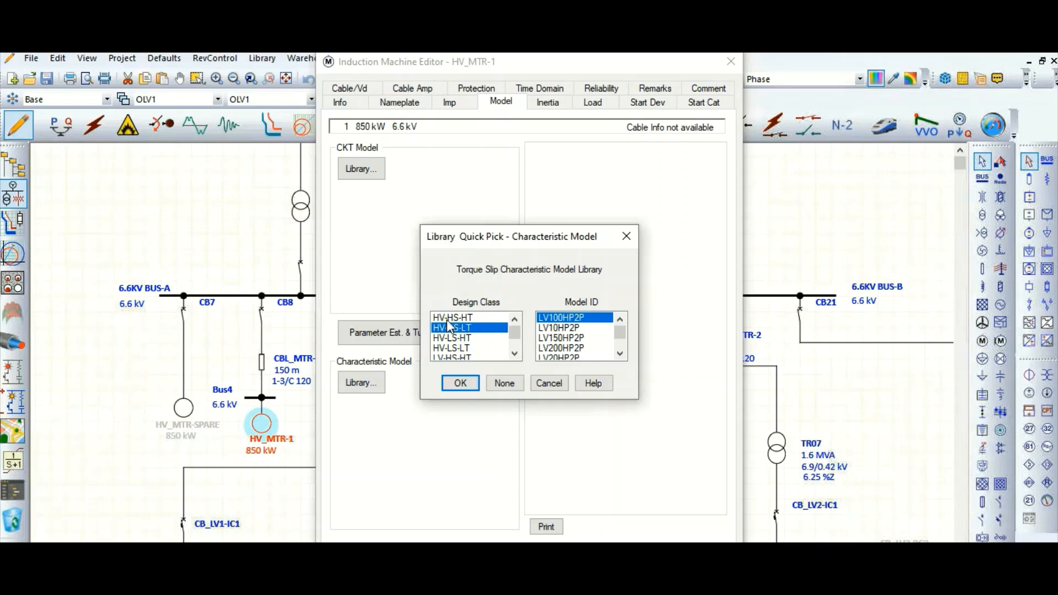
{"action": "left_click", "coordinate": [624, 355]}
{"action": "left_click", "coordinate": [621, 355]}
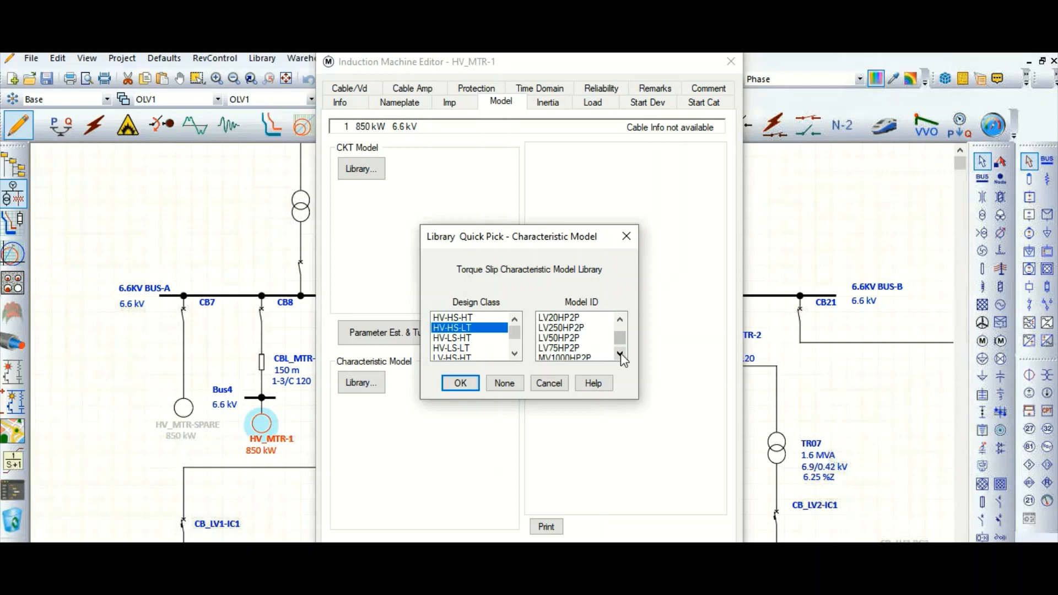
{"action": "left_click", "coordinate": [621, 353]}
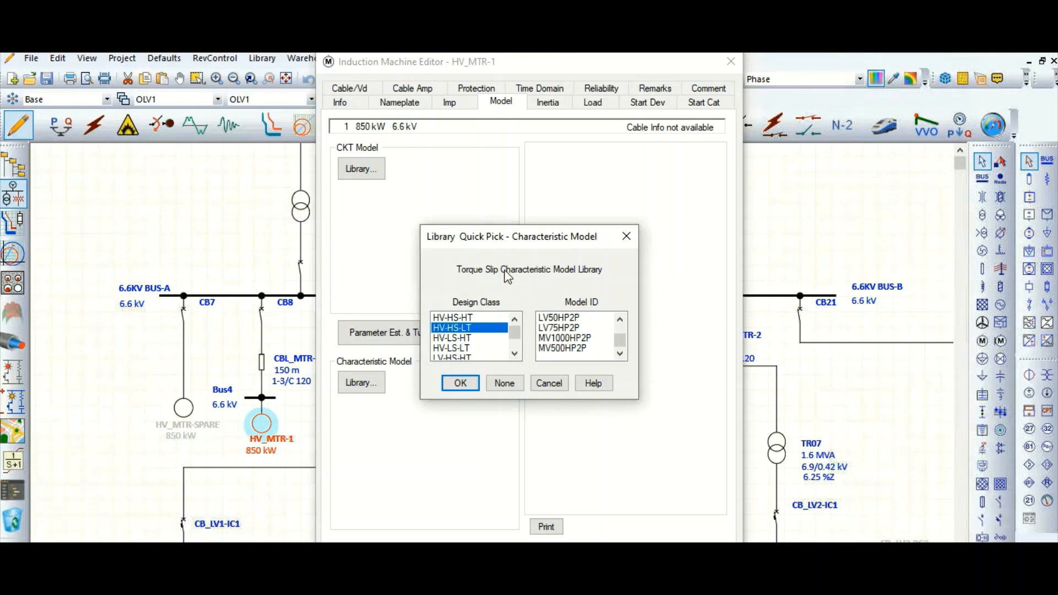
{"action": "left_click", "coordinate": [574, 338]}
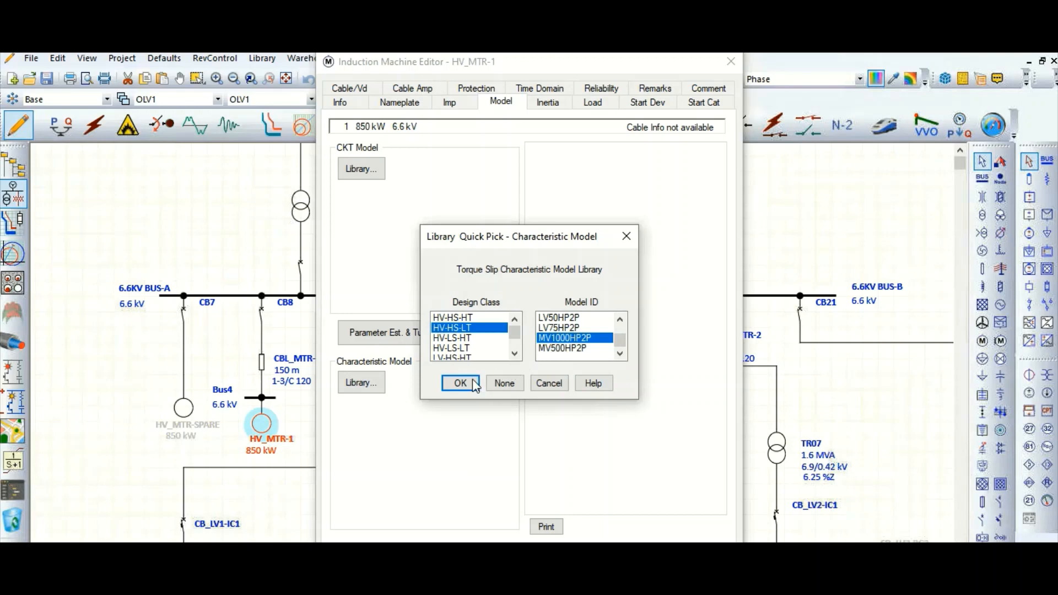
{"action": "left_click", "coordinate": [475, 386]}
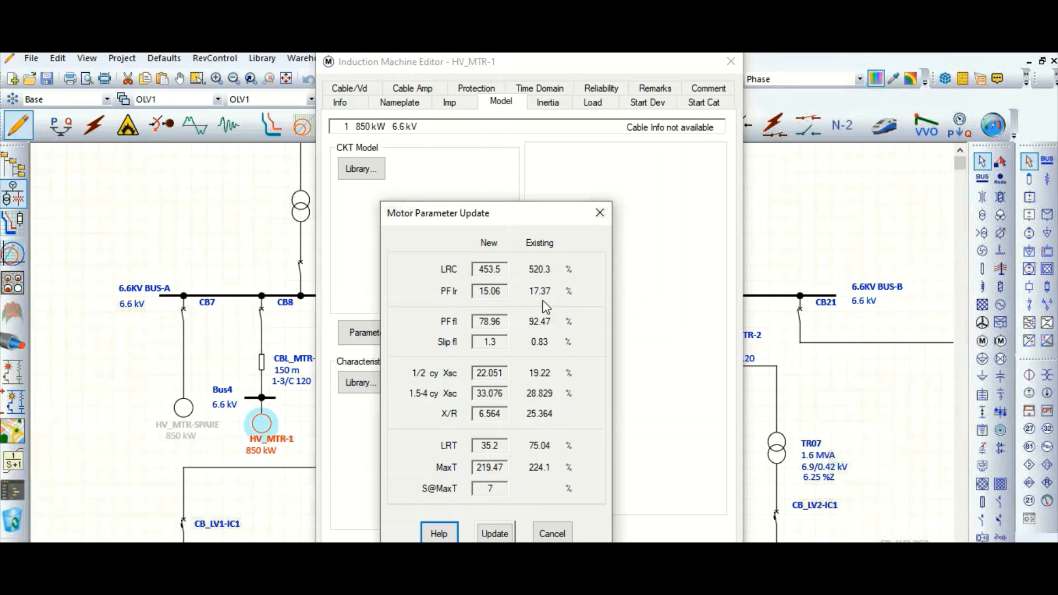
Update the motor parameters, read the slip curves including 30% slip, and close the editor.
{"action": "left_click", "coordinate": [496, 534]}
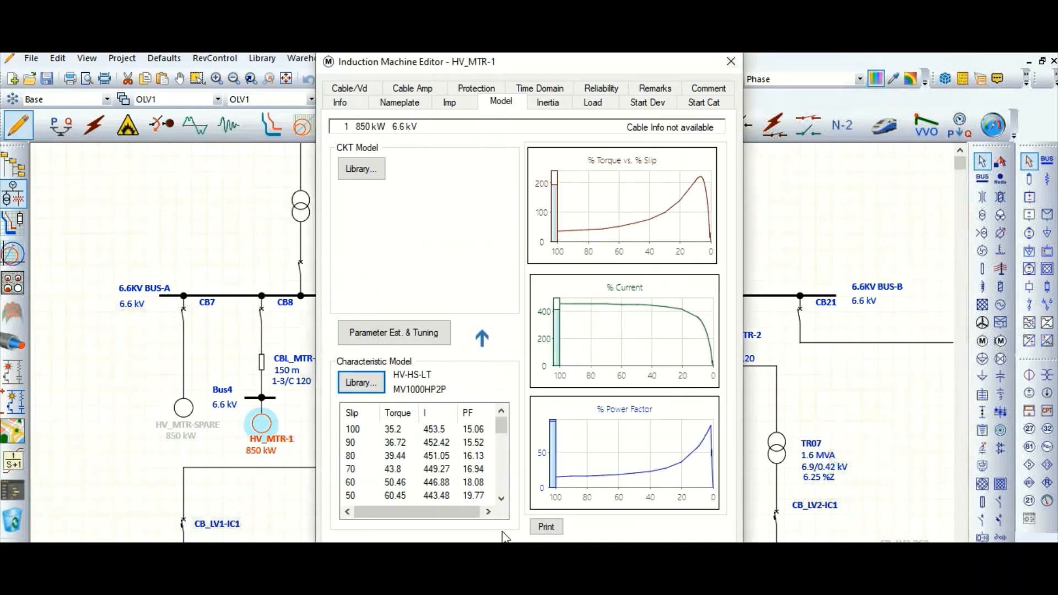
{"action": "left_click", "coordinate": [682, 237]}
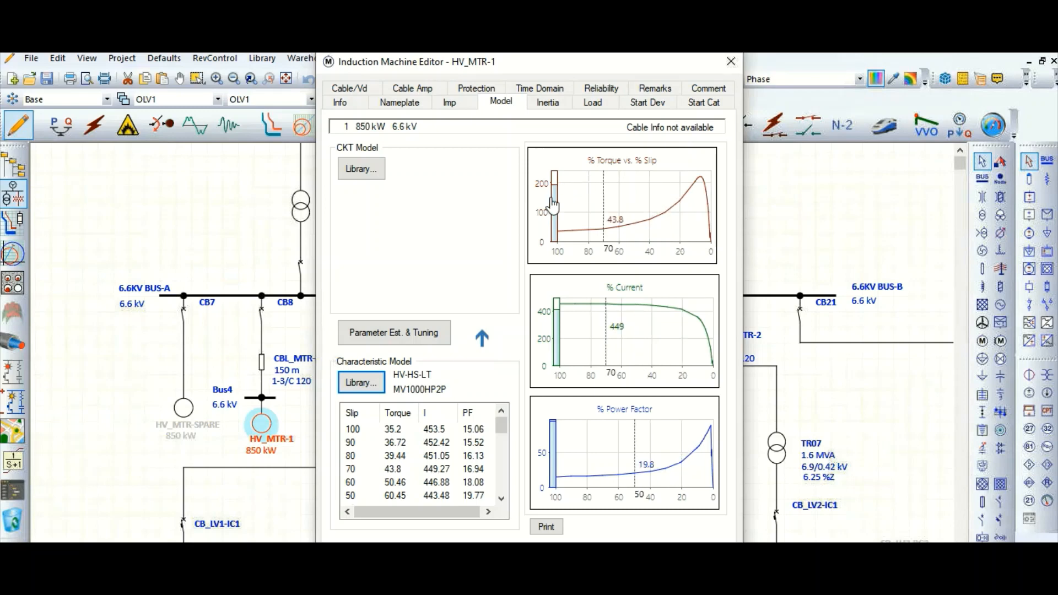
{"action": "left_click_drag", "start_coordinate": [600, 184], "coordinate": [575, 207]}
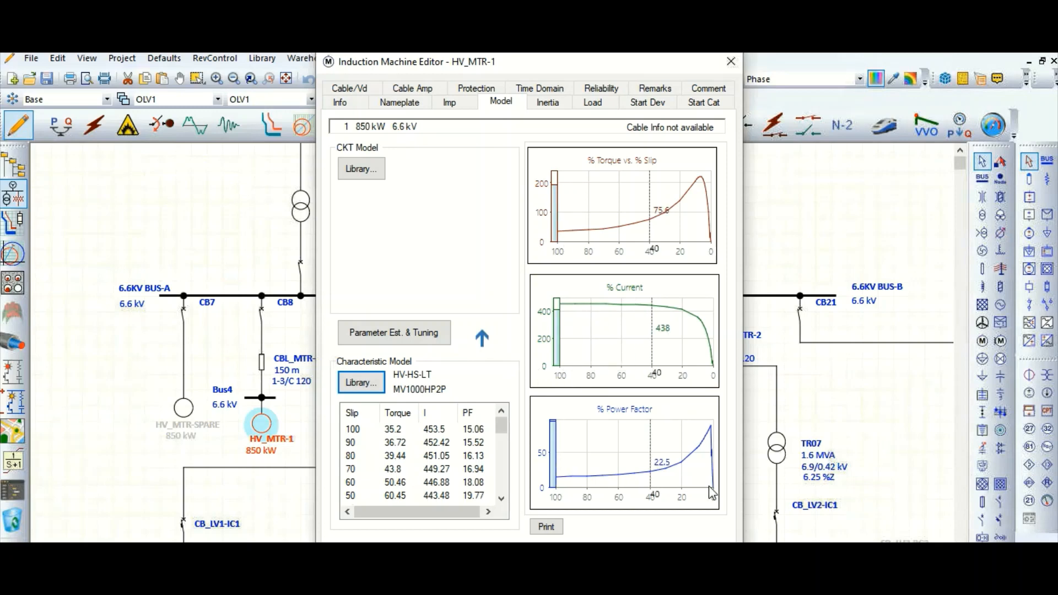
{"action": "left_click", "coordinate": [667, 471]}
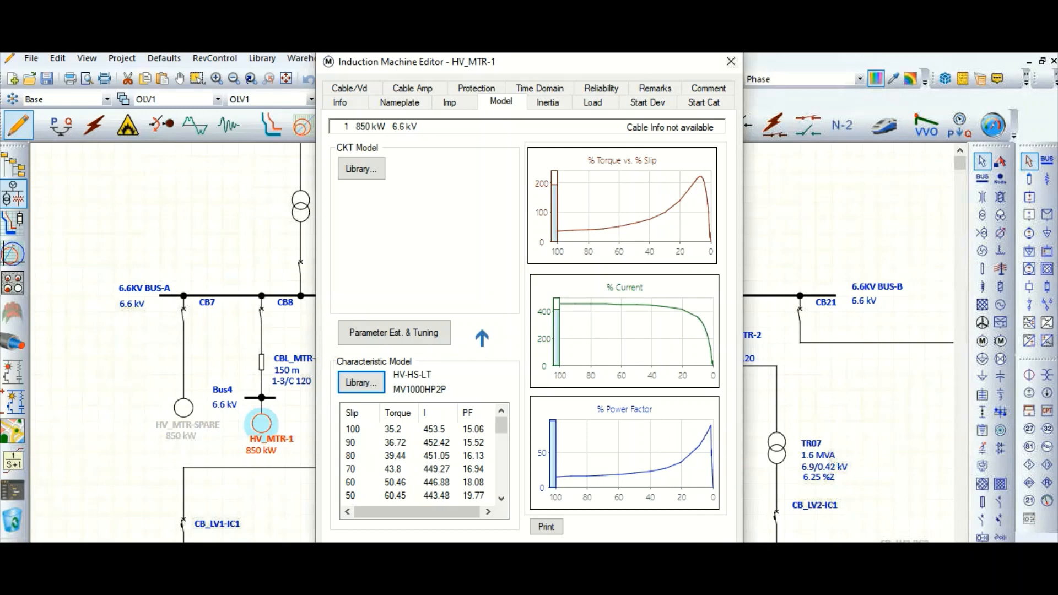
{"action": "key", "text": "Escape"}
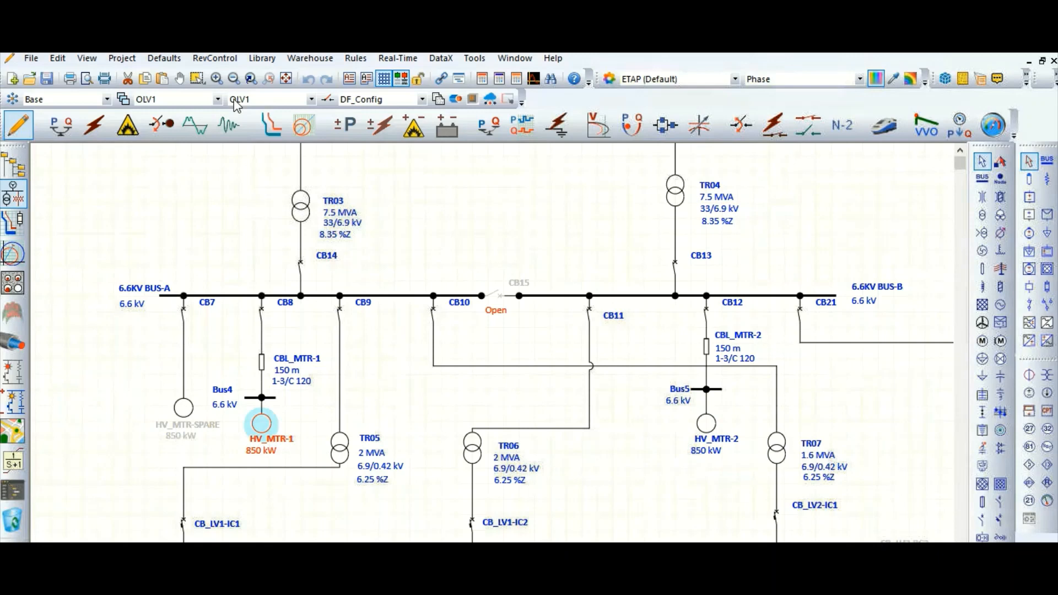
Review the MV1000HP2P torque-slip table in the Motor Characteristic Model Library.
{"action": "left_click", "coordinate": [263, 58]}
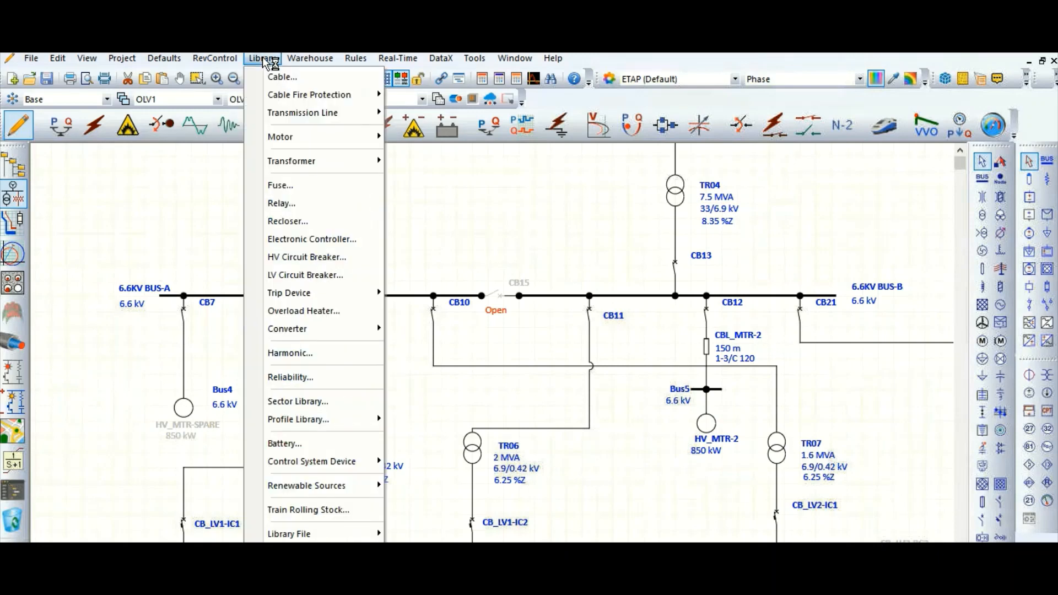
{"action": "mouse_move", "coordinate": [280, 137]}
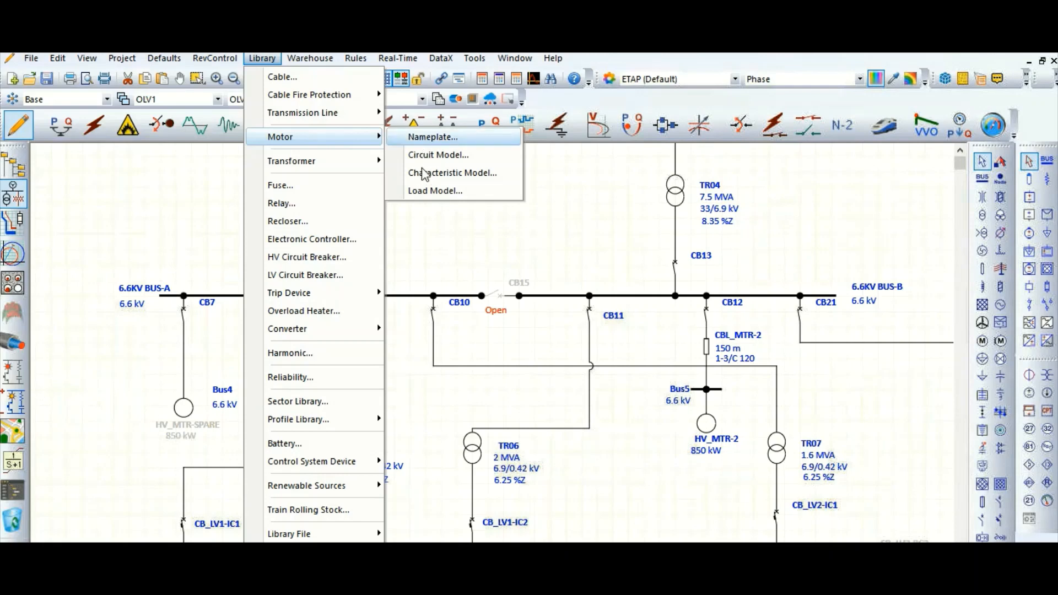
{"action": "left_click", "coordinate": [454, 174]}
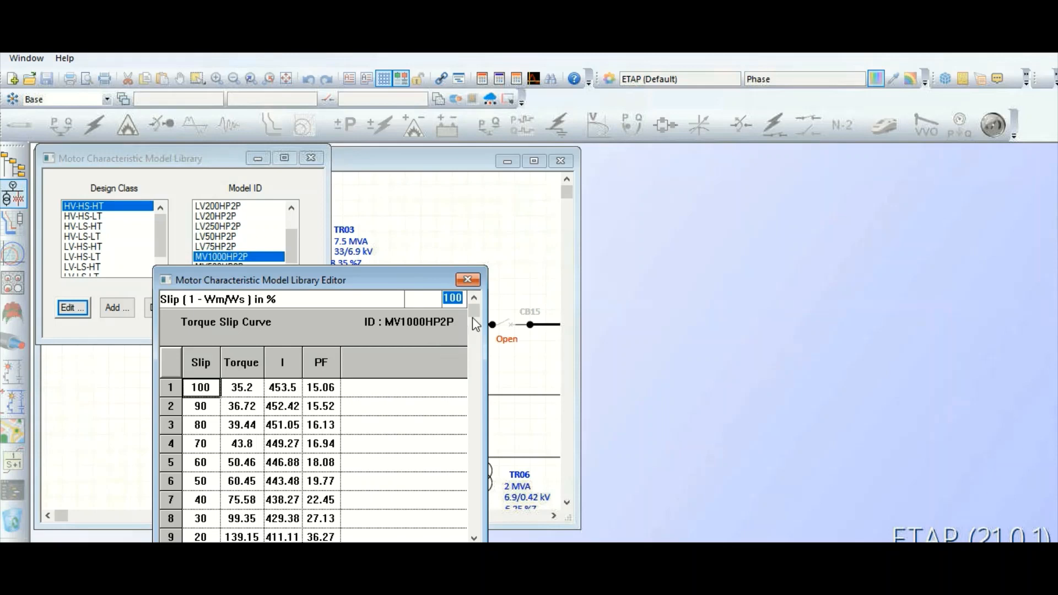
{"action": "left_click", "coordinate": [468, 280]}
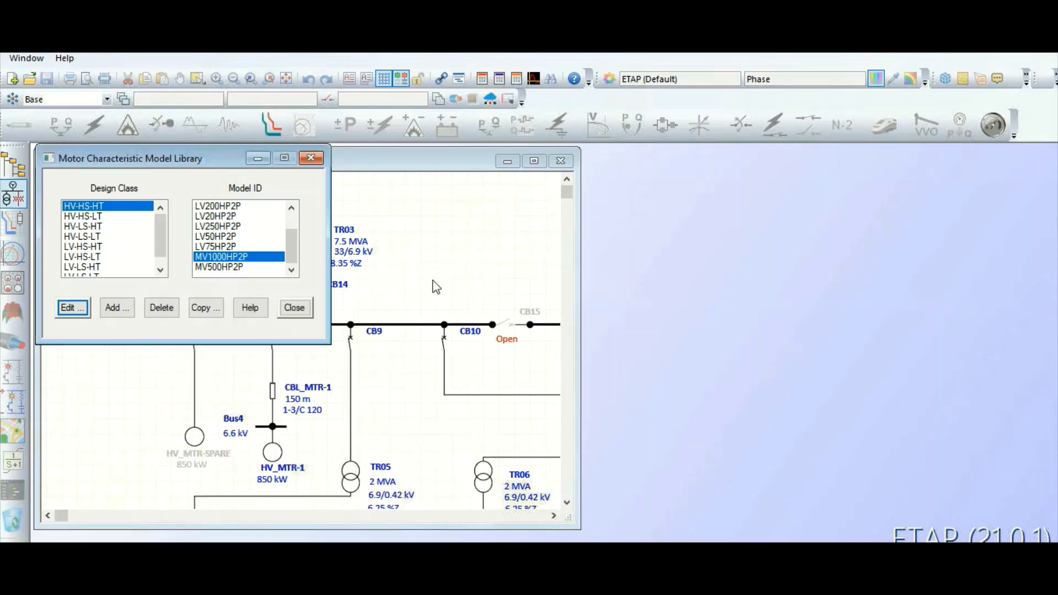
Start a copy of MV1000HP2P to be named MV850KW4P in capital letters.
{"action": "left_click", "coordinate": [207, 307]}
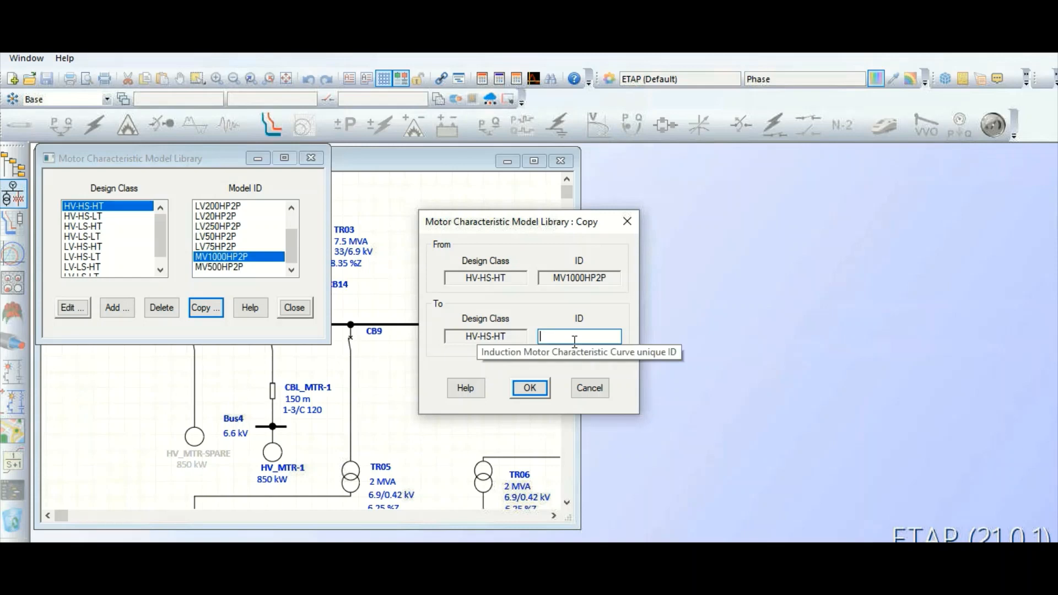
{"action": "key", "text": "Caps_Lock"}
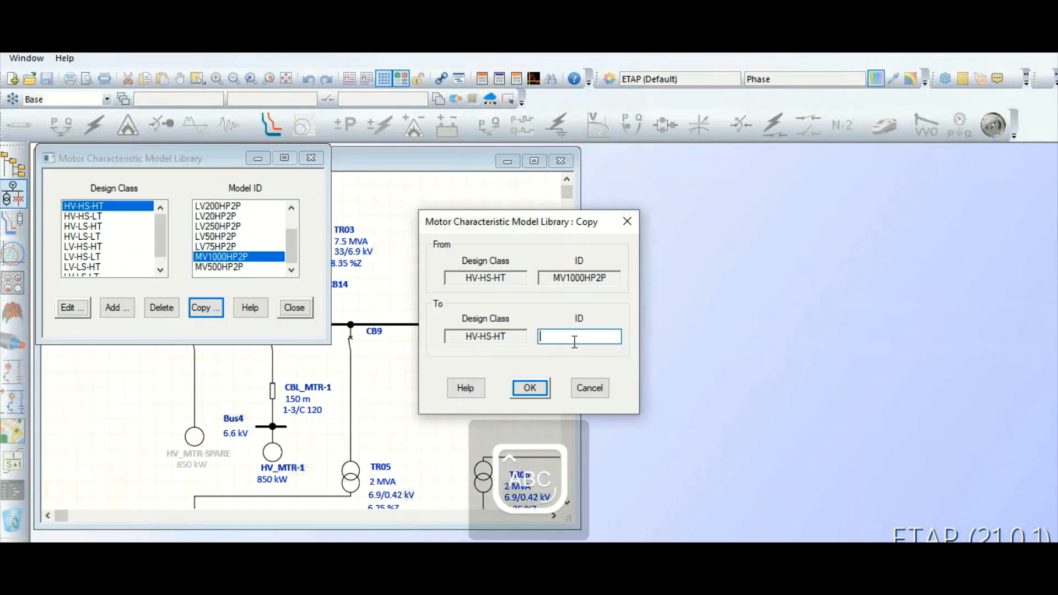
{"action": "type", "text": "MV"}
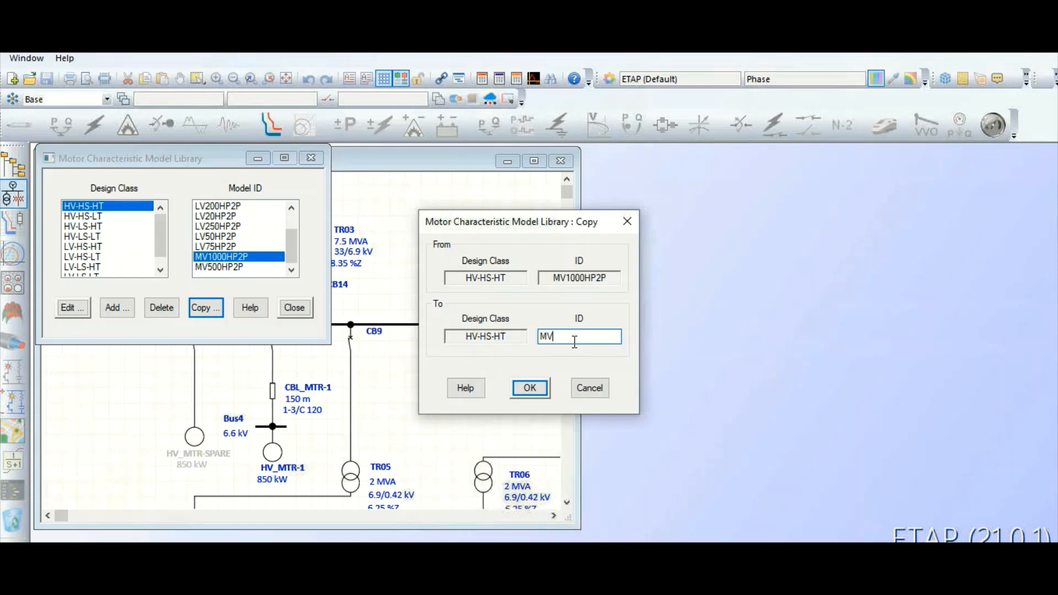
{"action": "type", "text": "8"}
{"action": "type", "text": "50"}
{"action": "type", "text": "KW"}
{"action": "type", "text": "4P"}
Confirm the MV850KW4P copy and leave HV_MTR-1 with no circuit model.
{"action": "left_click", "coordinate": [531, 389]}
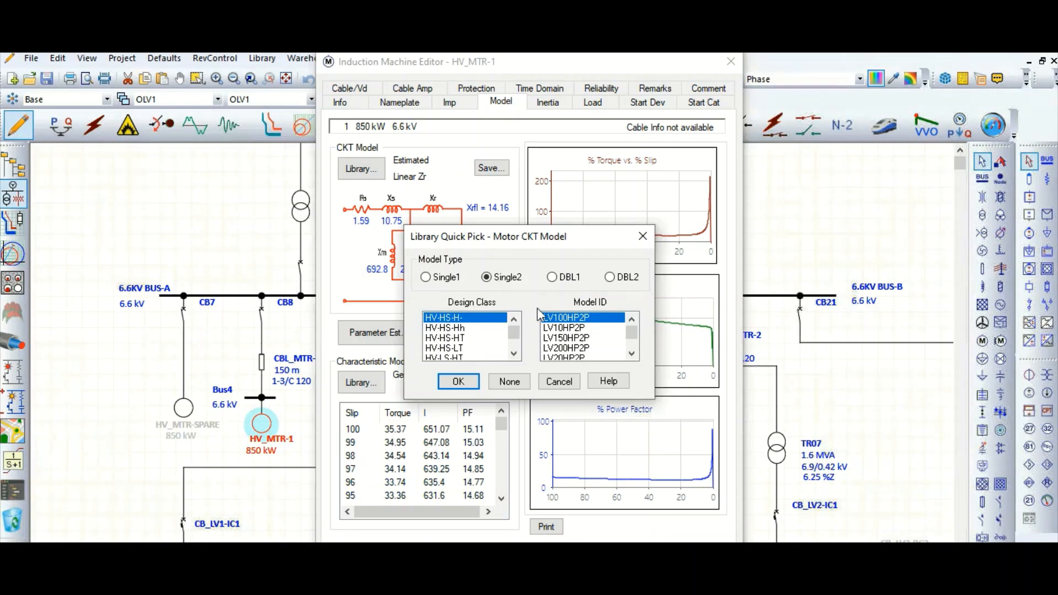
{"action": "left_click", "coordinate": [514, 379]}
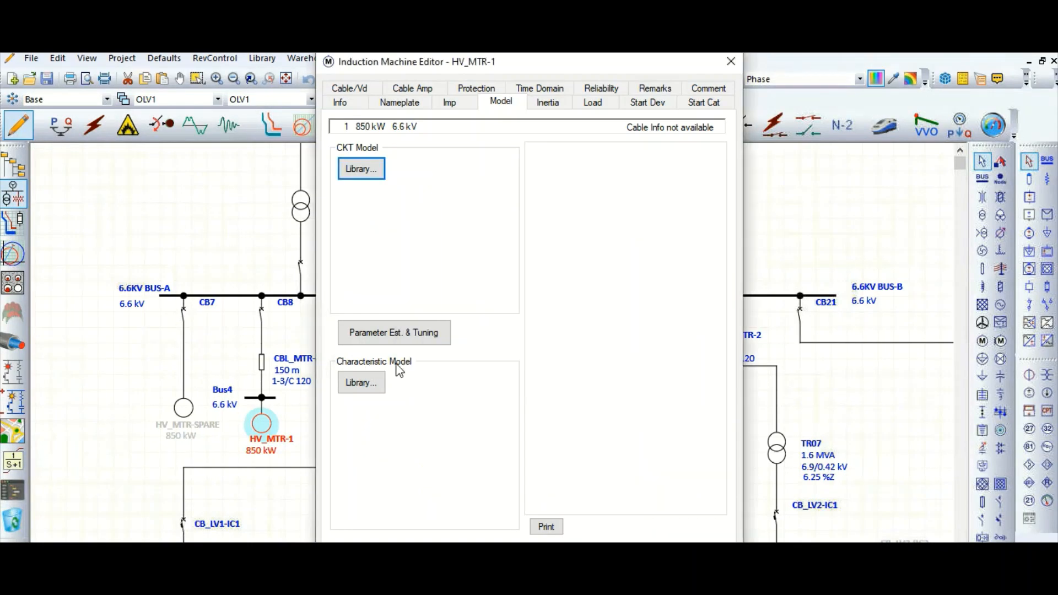
{"action": "left_click", "coordinate": [375, 384]}
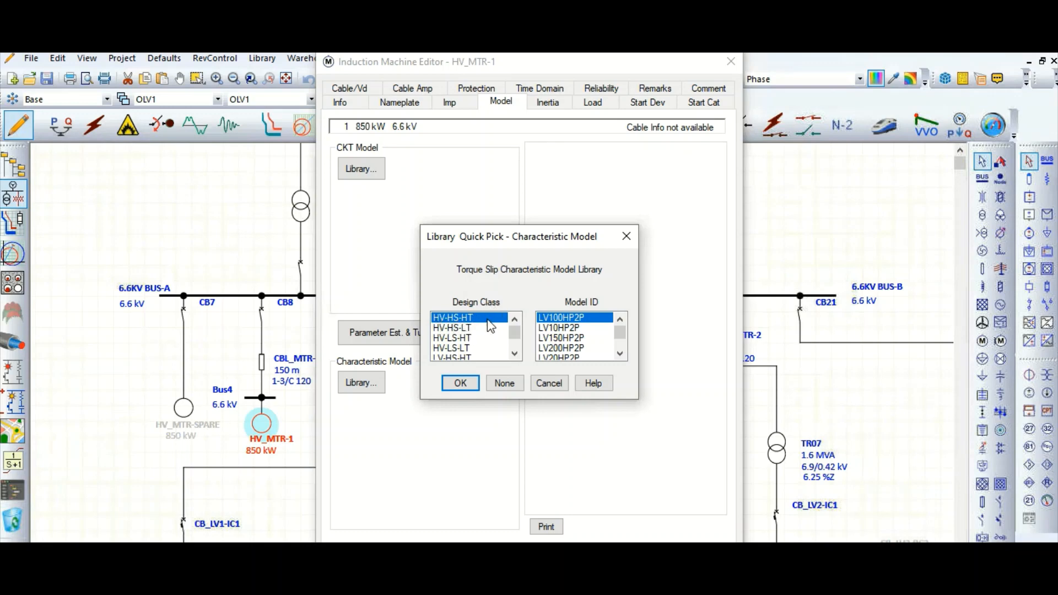
Assign the MV850KW4P characteristic model to HV_MTR-1.
{"action": "left_click", "coordinate": [620, 353]}
{"action": "left_click", "coordinate": [621, 353]}
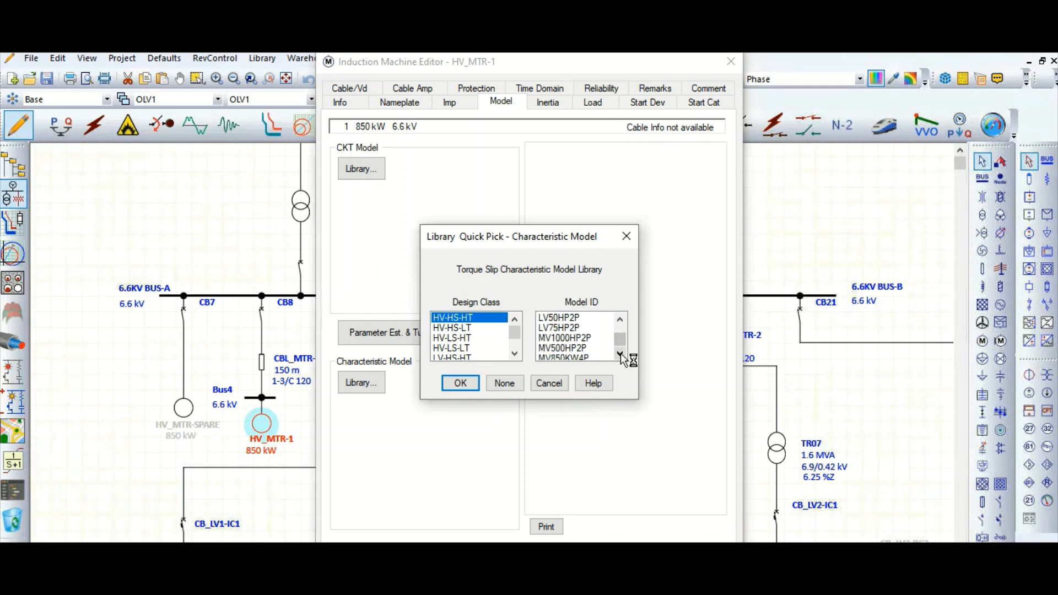
{"action": "left_click", "coordinate": [621, 353]}
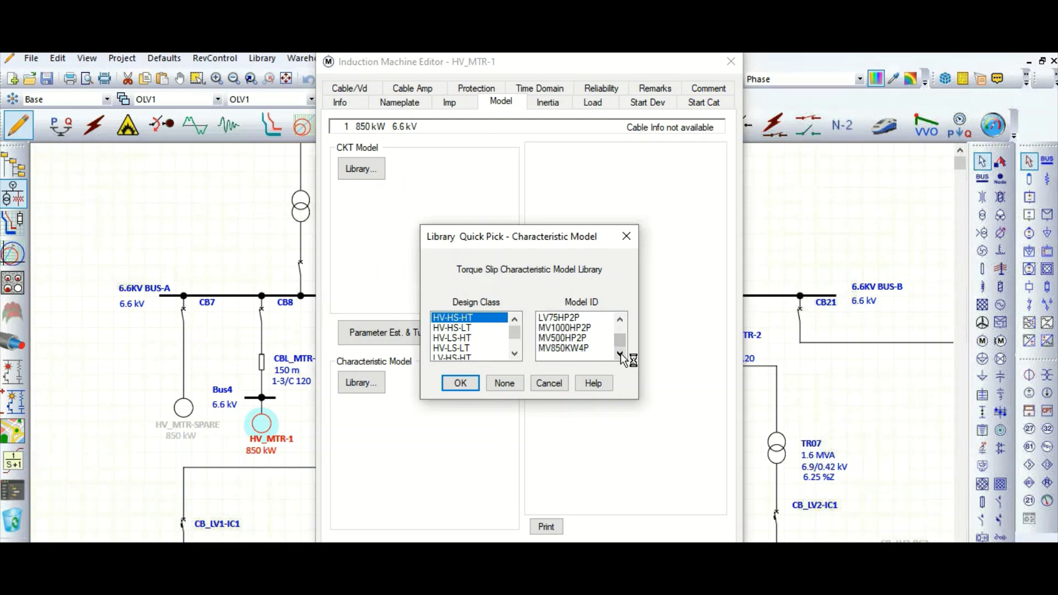
{"action": "left_click", "coordinate": [572, 351]}
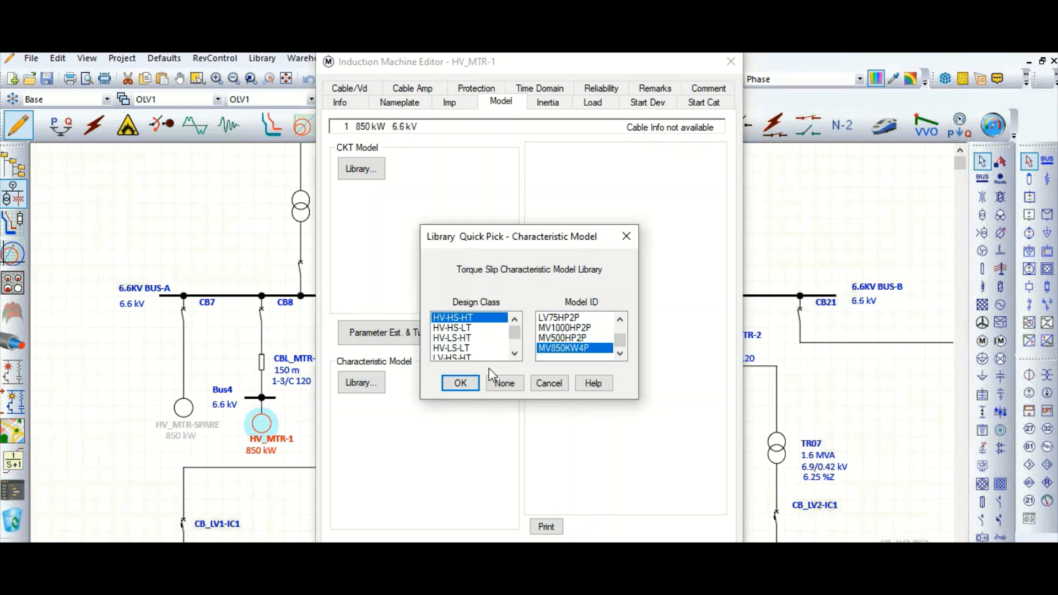
{"action": "left_click", "coordinate": [469, 378]}
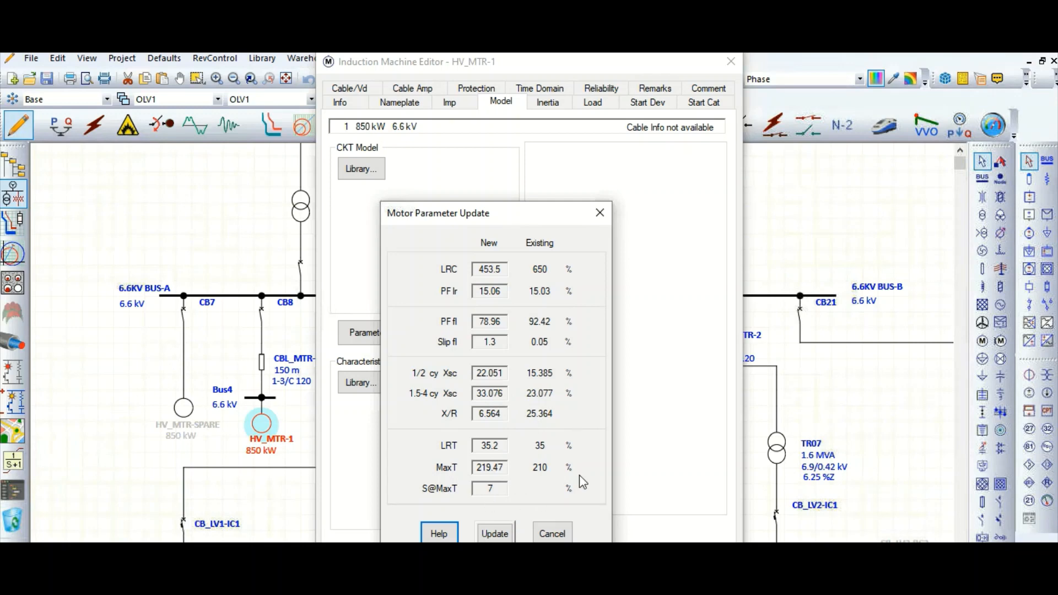
Update the parameters and read the MV850KW4P curves at 50%, 70%, 80% and 90% slip.
{"action": "left_click", "coordinate": [497, 534]}
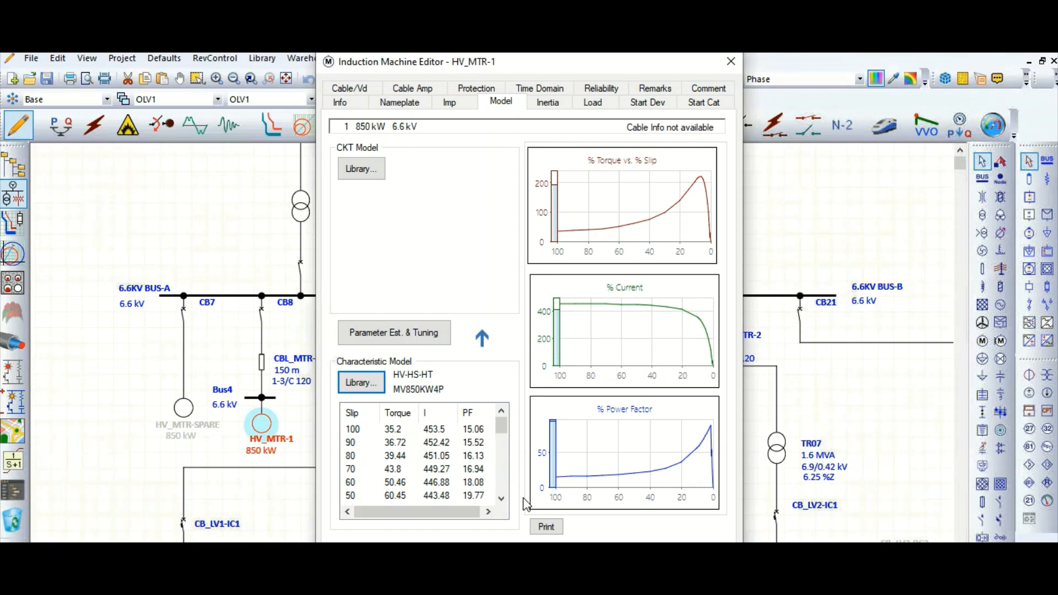
{"action": "left_click", "coordinate": [634, 223]}
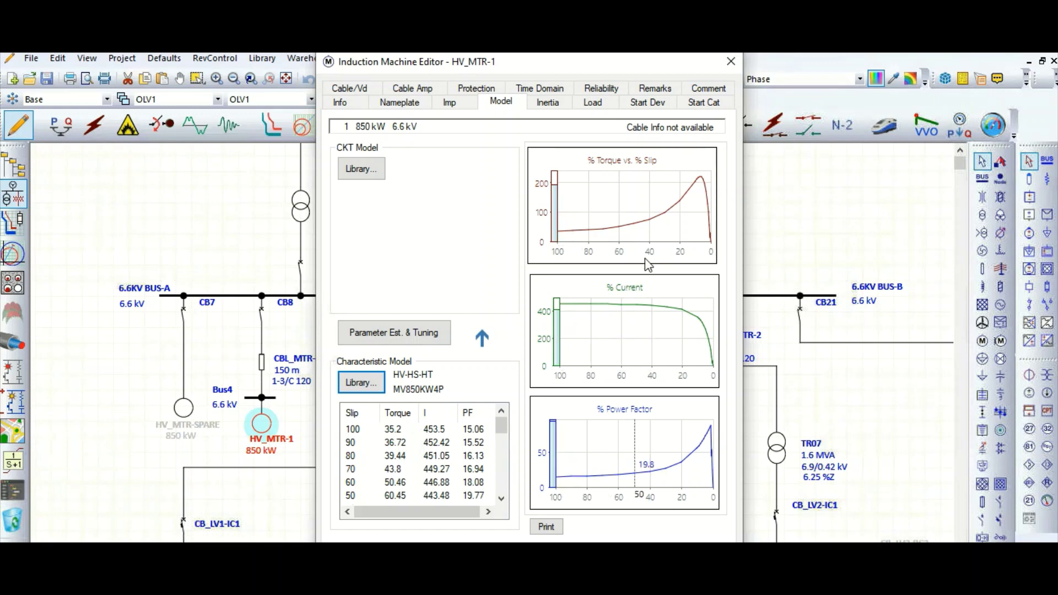
{"action": "left_click", "coordinate": [599, 207]}
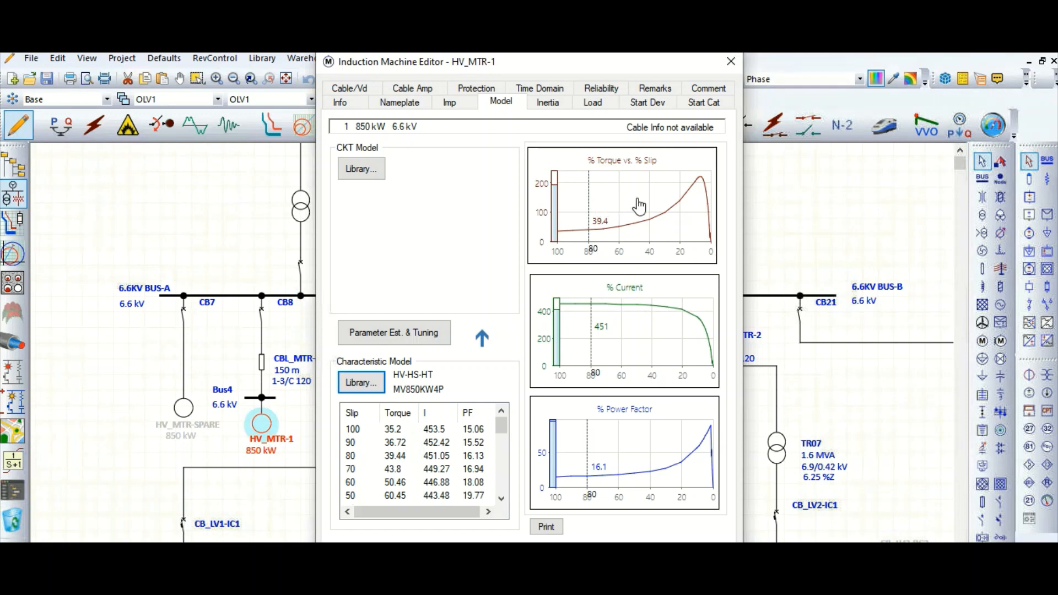
{"action": "left_click", "coordinate": [608, 223]}
{"action": "left_click", "coordinate": [575, 203]}
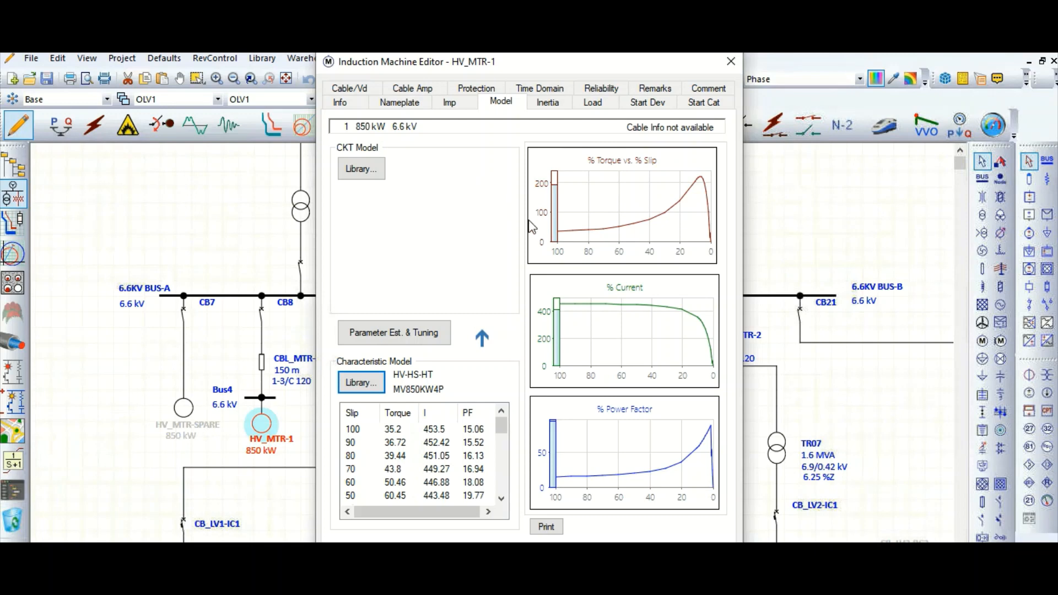
{"action": "left_click", "coordinate": [588, 239]}
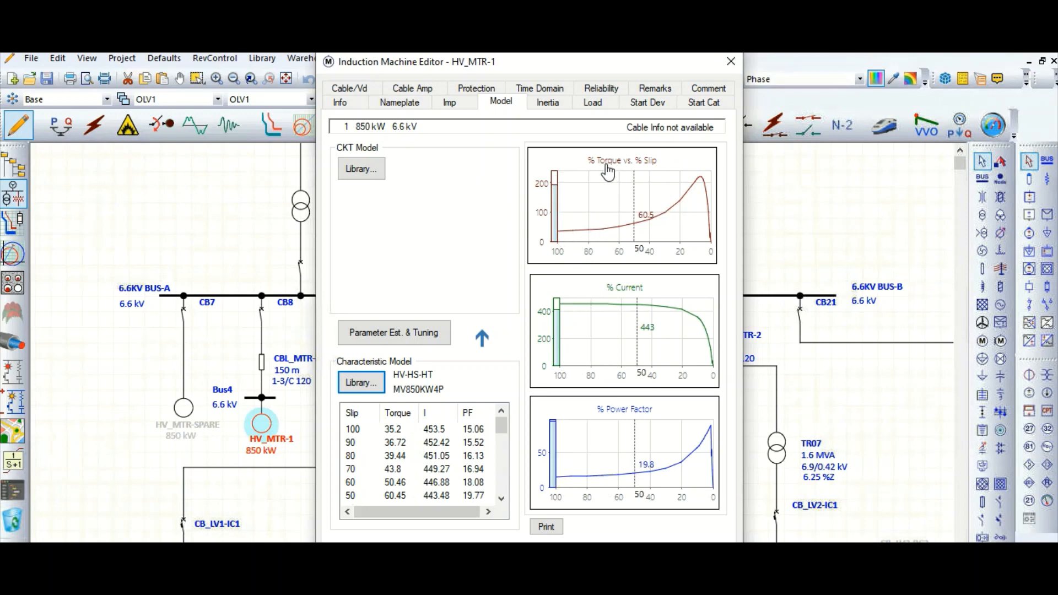
{"action": "left_click", "coordinate": [579, 437]}
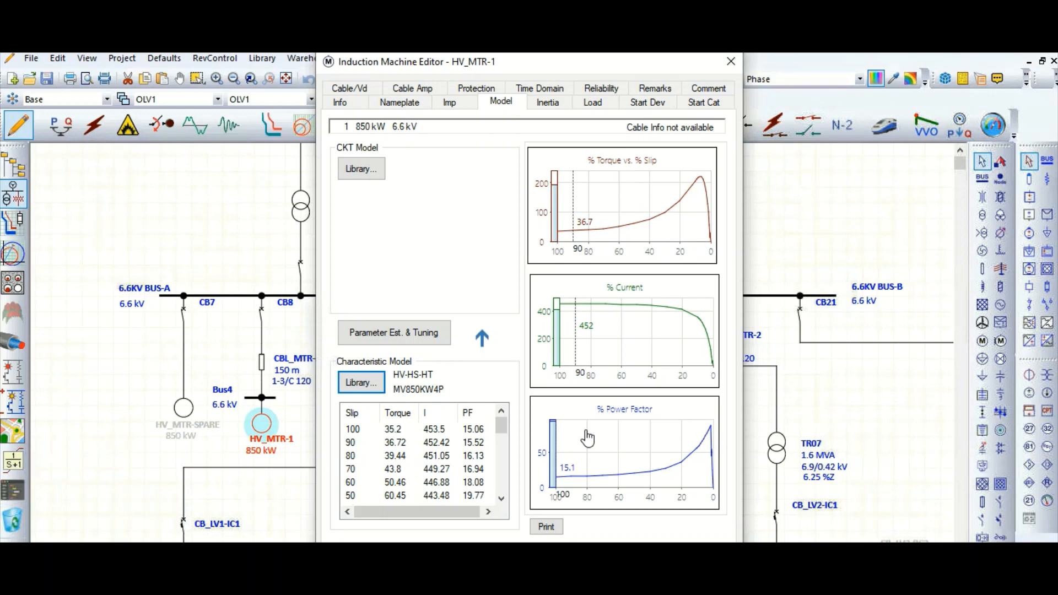